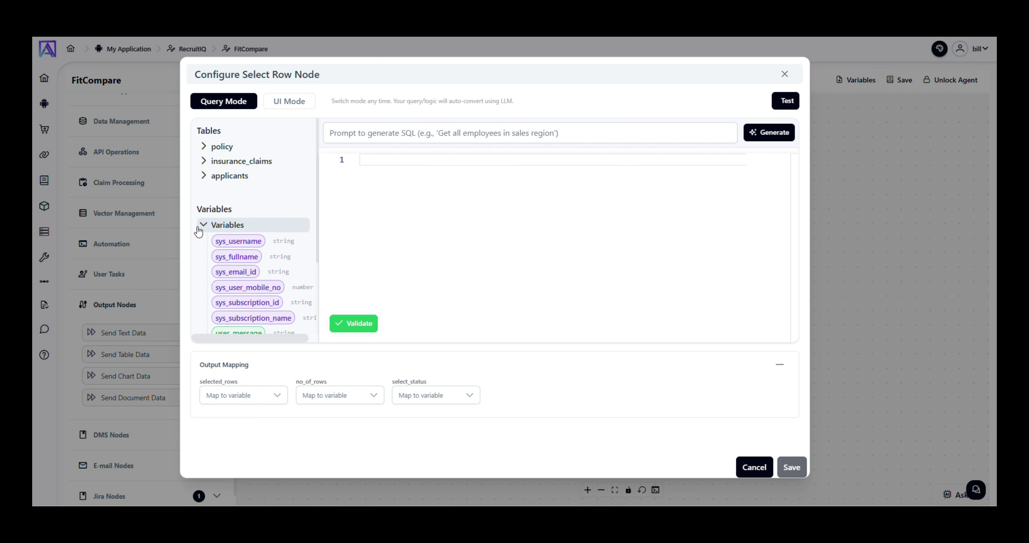
left_click(200, 228)
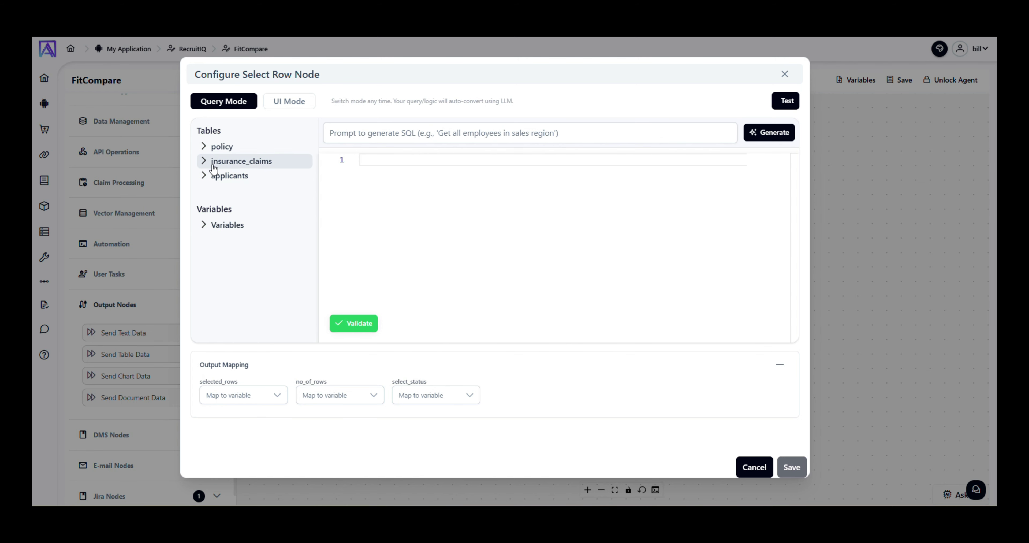
left_click(224, 176)
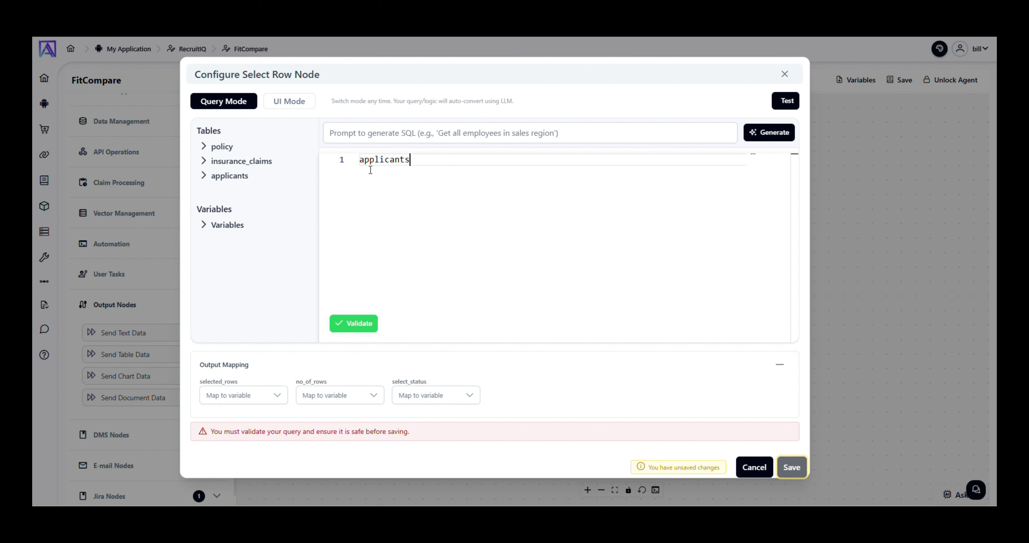
double_click(380, 160)
key("BackSpace")
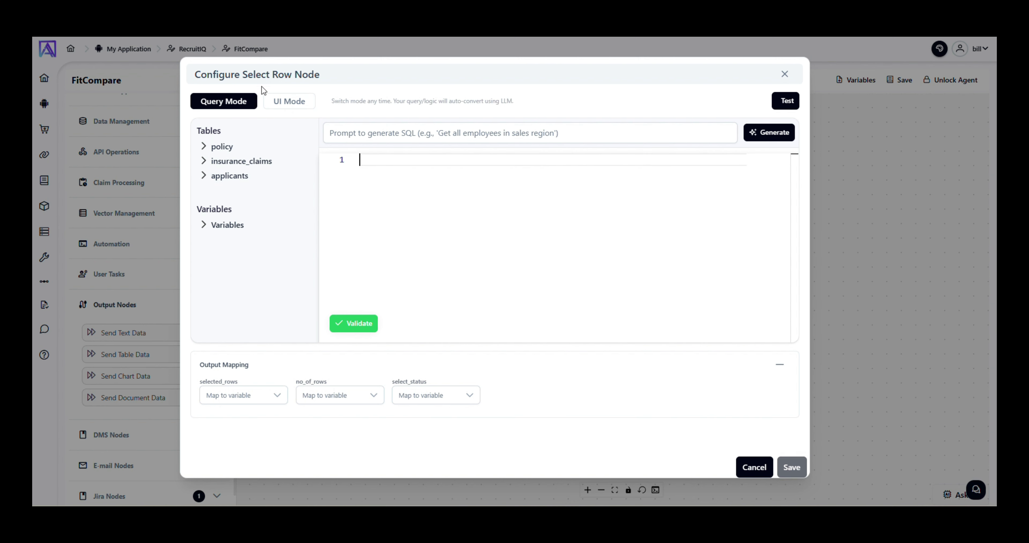
Examine the node's UI Mode query designer, including the selectable tables and the Where Filter options
left_click(301, 110)
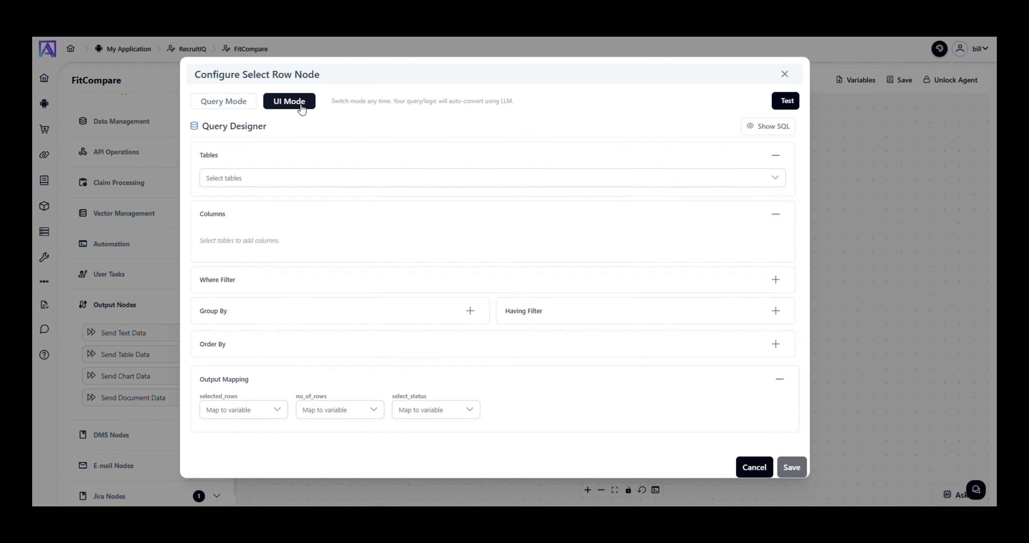
left_click(308, 180)
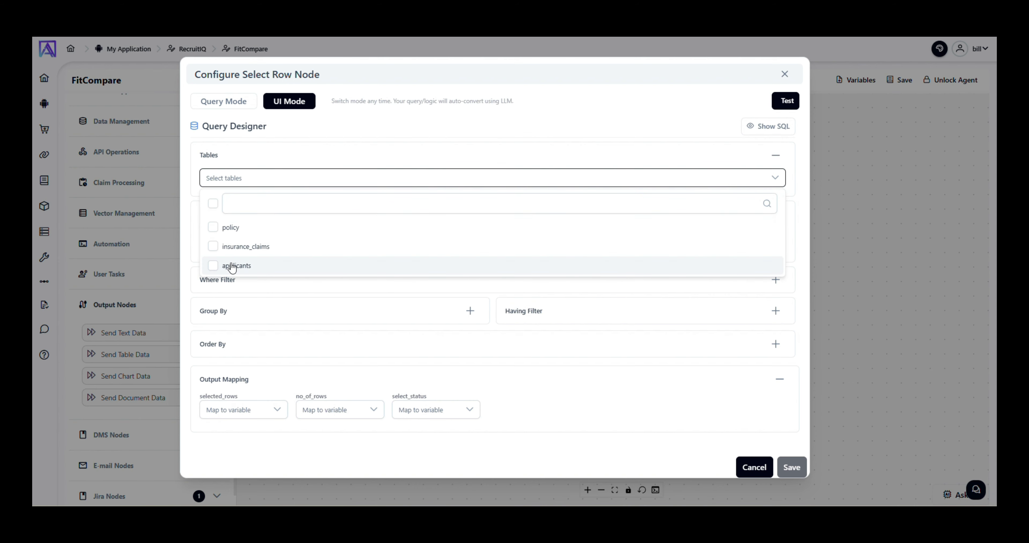
left_click(225, 182)
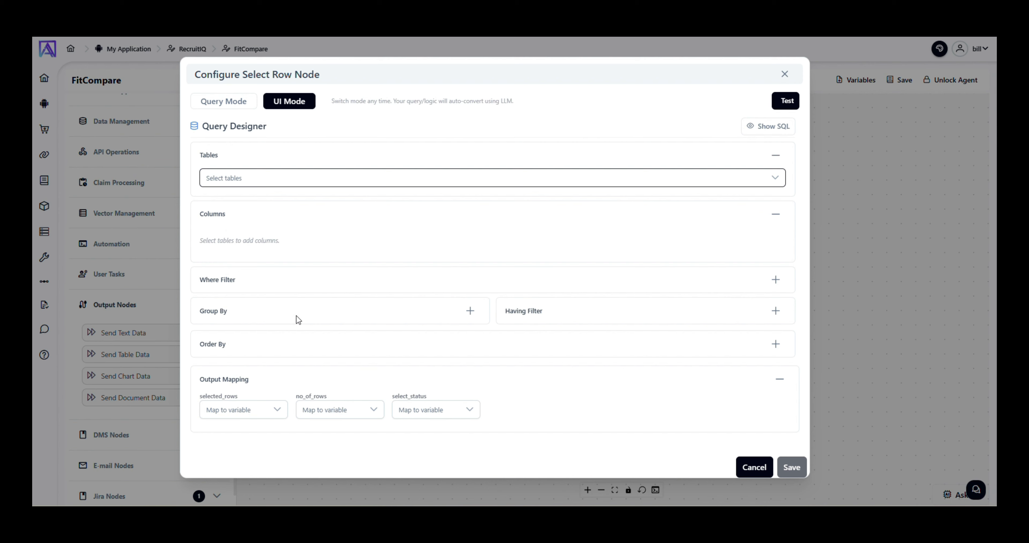
left_click(444, 279)
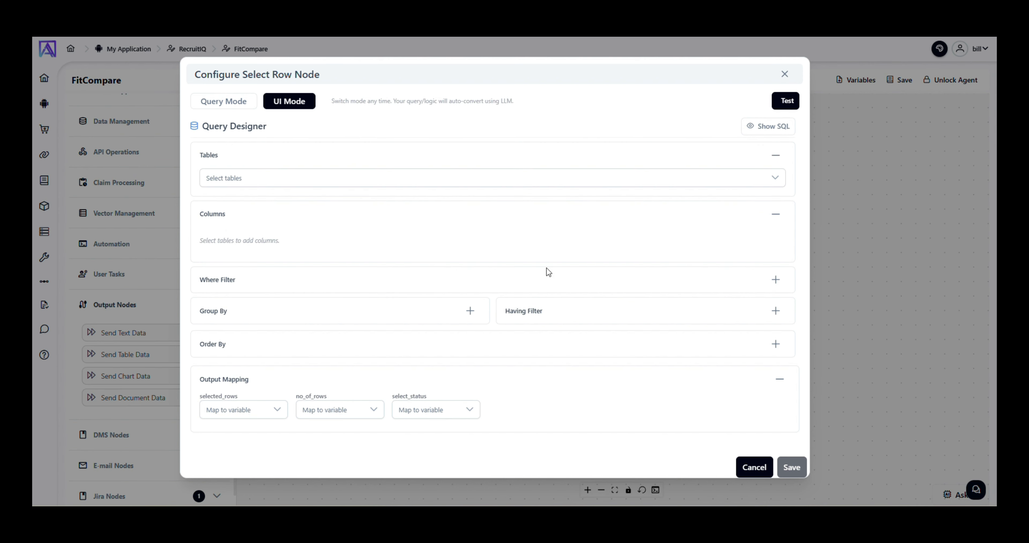
left_click(774, 280)
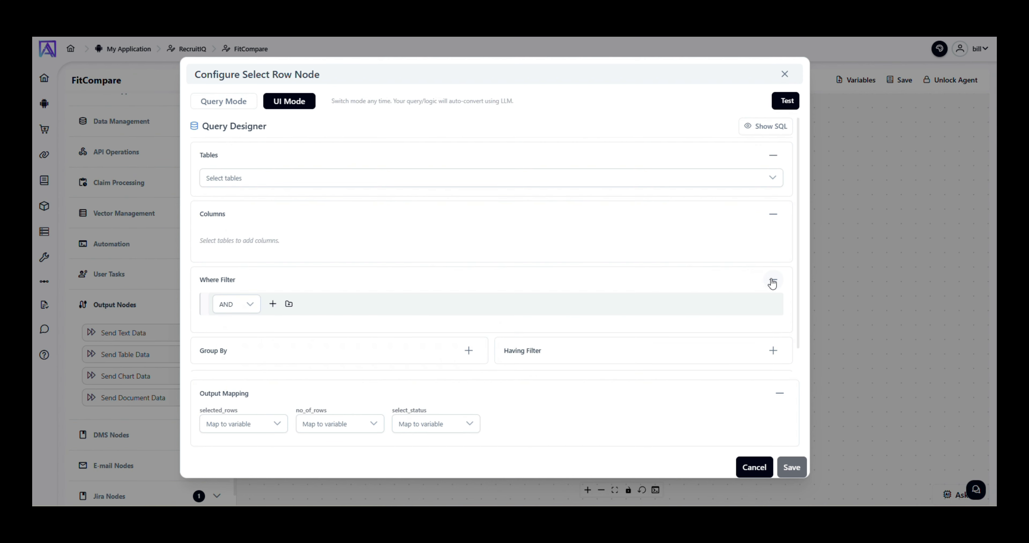
scroll(515, 292, "down", 1)
scroll(514, 291, "down", 1)
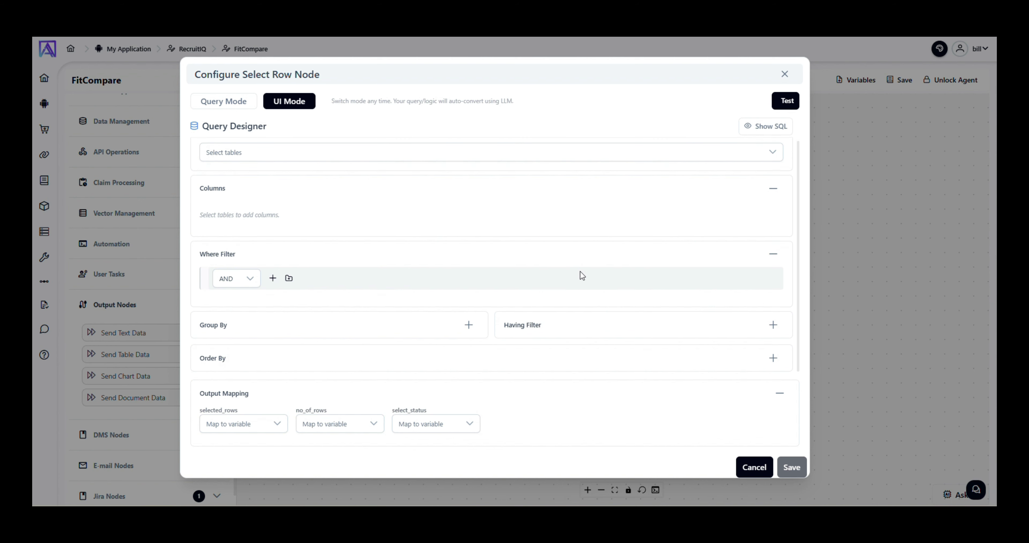
left_click(775, 253)
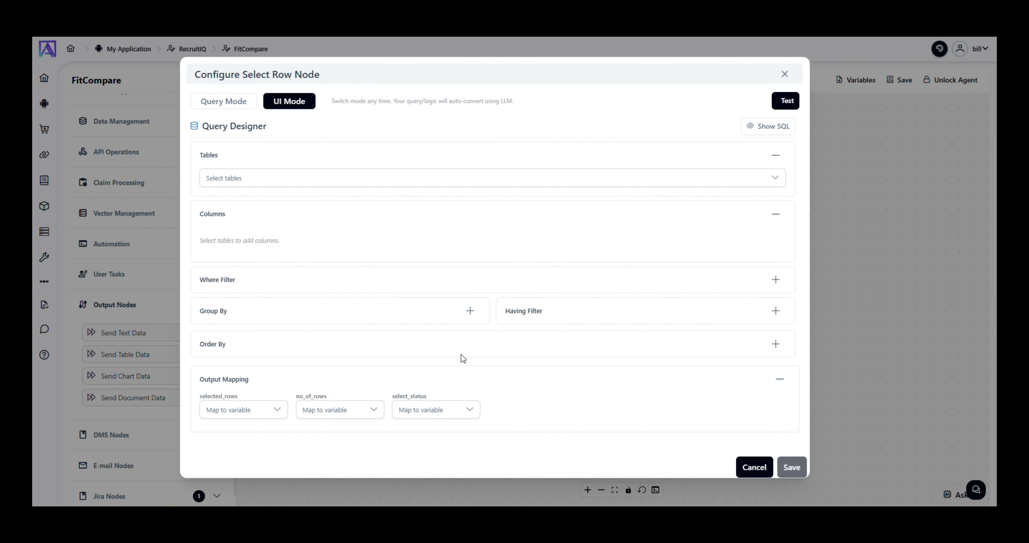
Generate the SQL in Query Mode from the prompt "get me applicants where applicant id like provided ids"
left_click(227, 105)
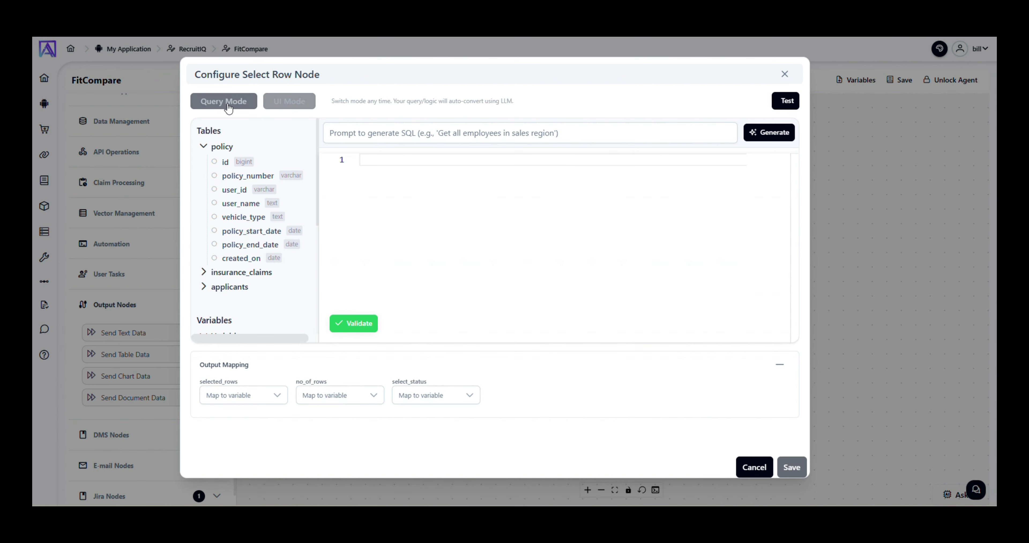
left_click(392, 139)
type("get")
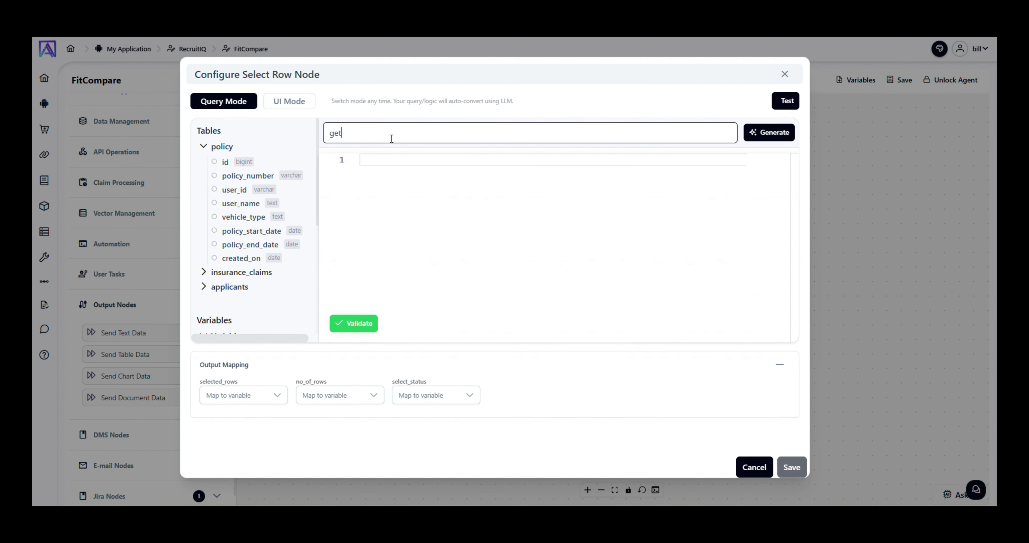
type(" me applicants where applicant i")
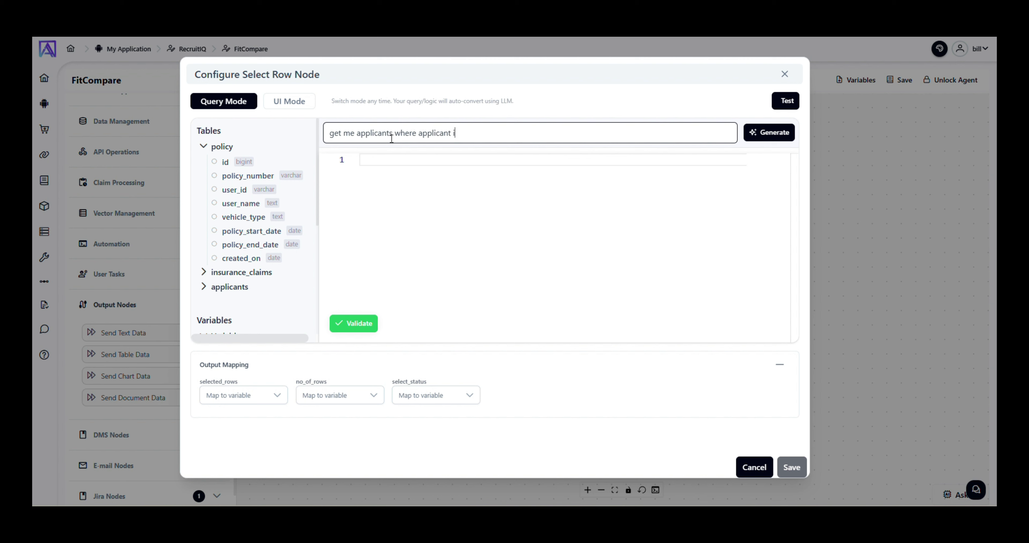
type("d like provided ids")
left_click(761, 136)
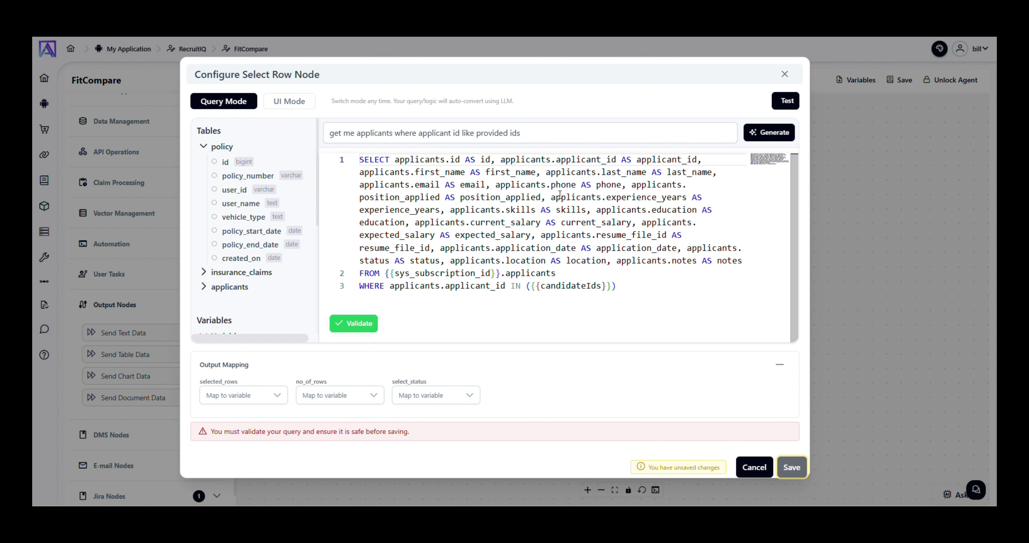
Edit the generated query's WHERE condition to read applicants.applicant_id IN ANY(ARRAY{{candidateIds}})
scroll(569, 206, "down", 1)
scroll(551, 200, "up", 1)
double_click(440, 172)
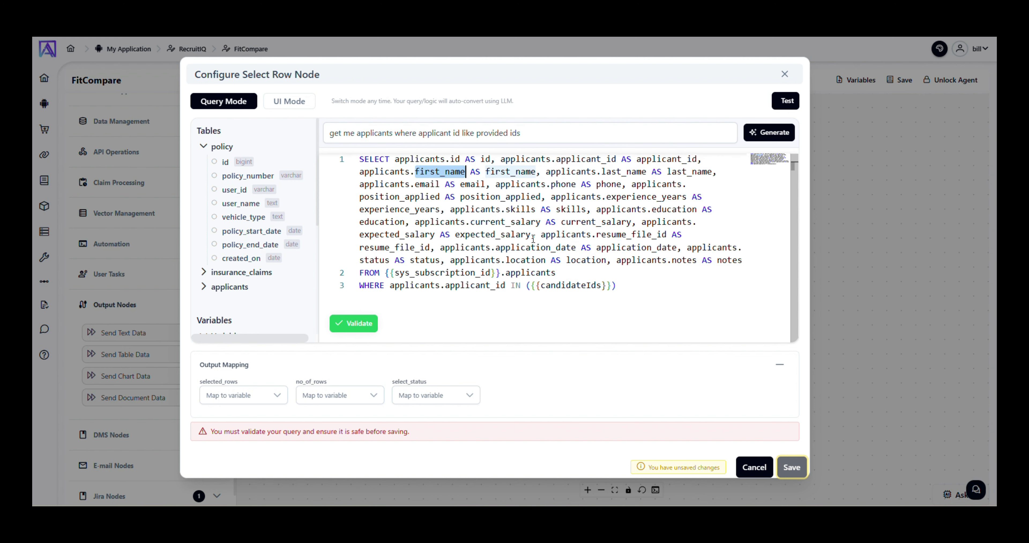
scroll(533, 239, "down", 1)
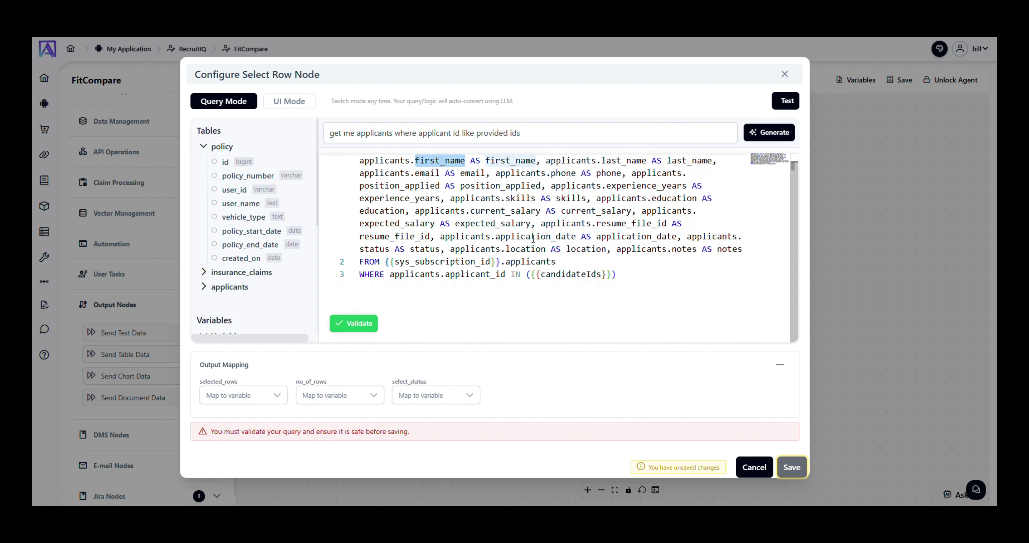
left_click(526, 269)
type("ANY")
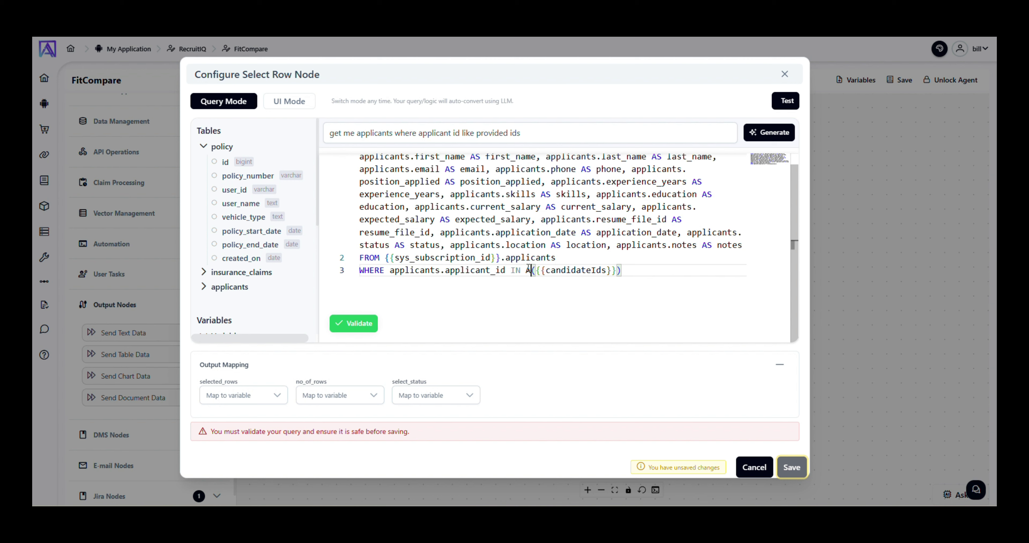
key("Escape")
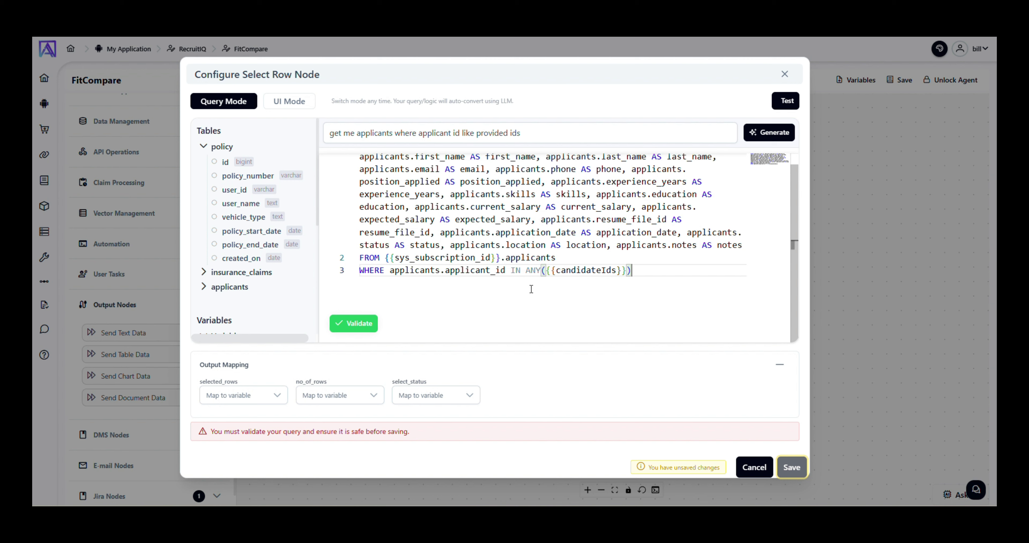
left_click(546, 271)
type("ARRAY")
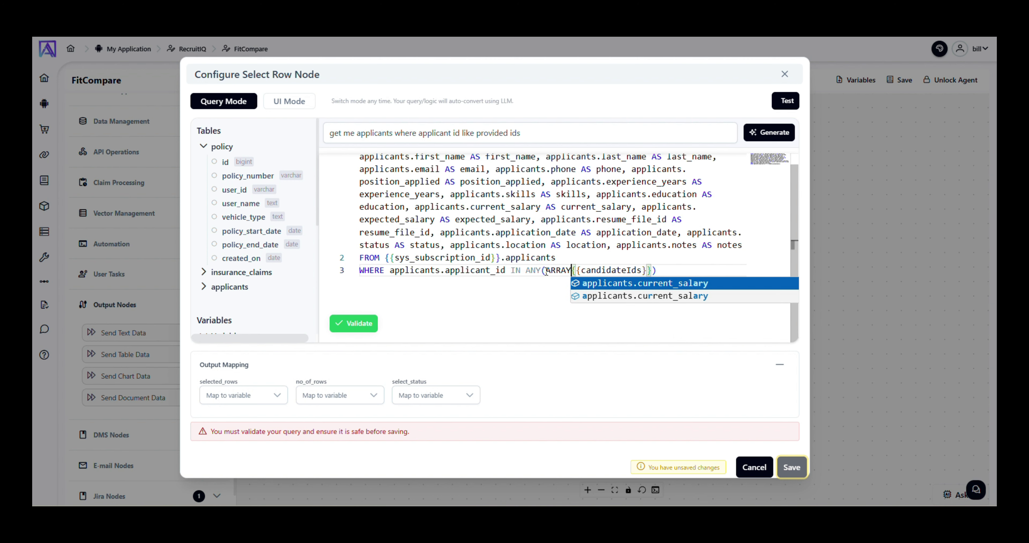
left_click(511, 292)
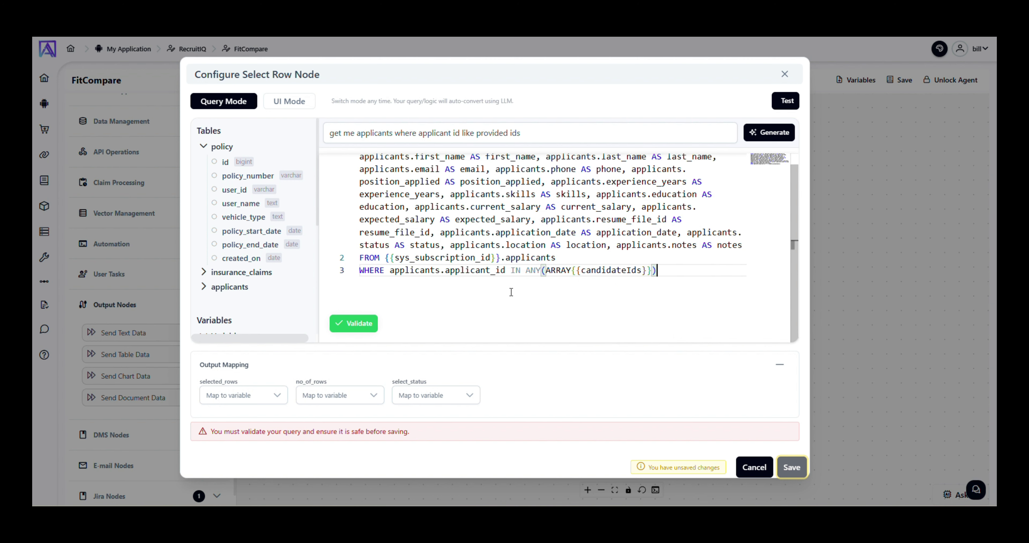
Review and validate the SQL query, and close the Select Row node's configuration
scroll(511, 292, "up", 1)
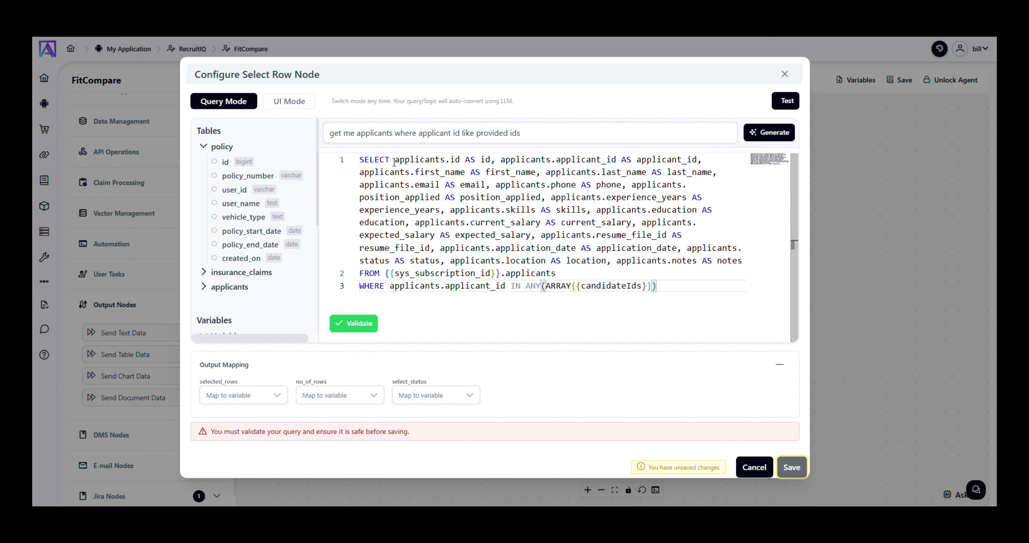
left_click_drag(395, 159, 492, 160)
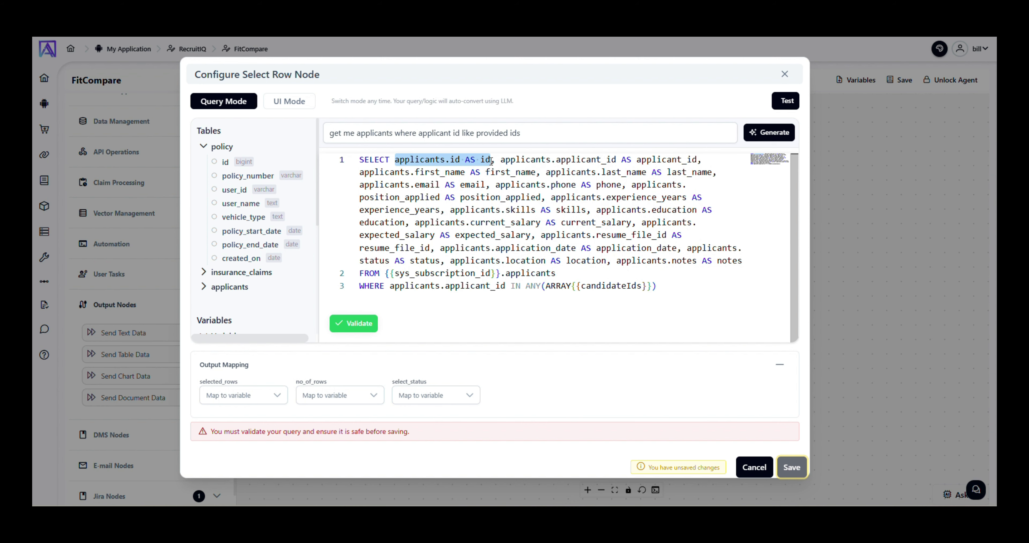
scroll(490, 260, "down", 1)
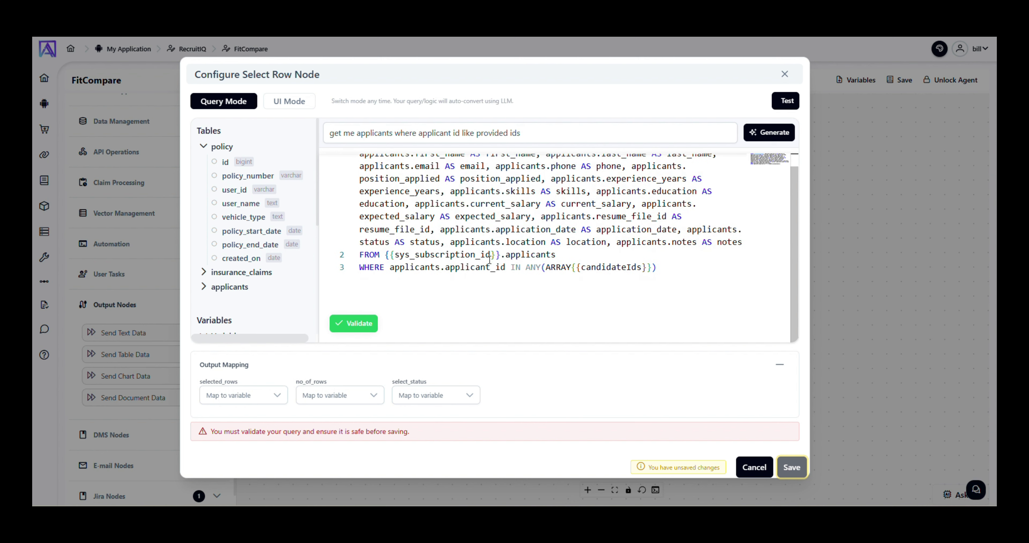
left_click(367, 324)
scroll(580, 244, "up", 1)
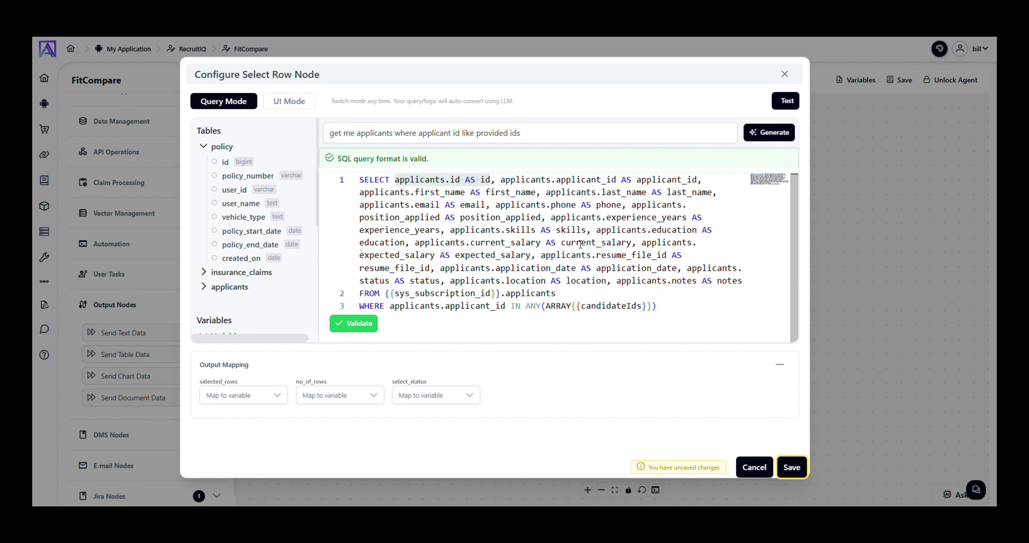
scroll(602, 326, "down", 1)
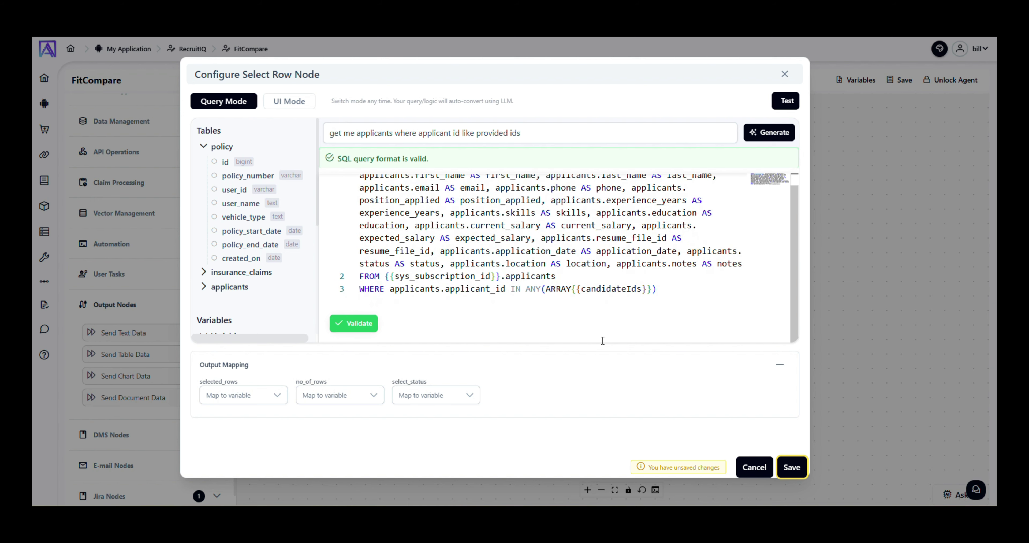
key("Escape")
Add a user variable named applicants with type List to the agent's variables
left_click(859, 81)
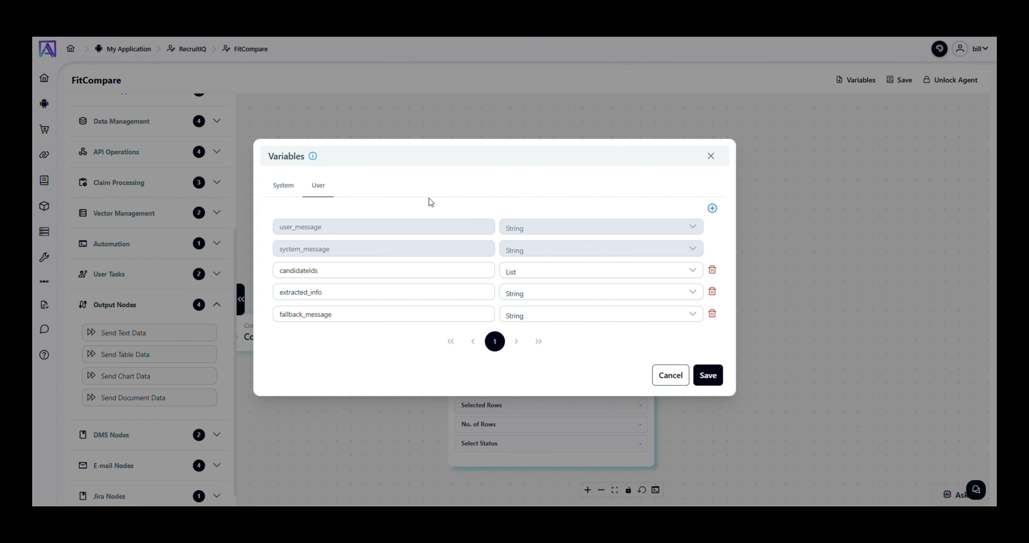
left_click(714, 210)
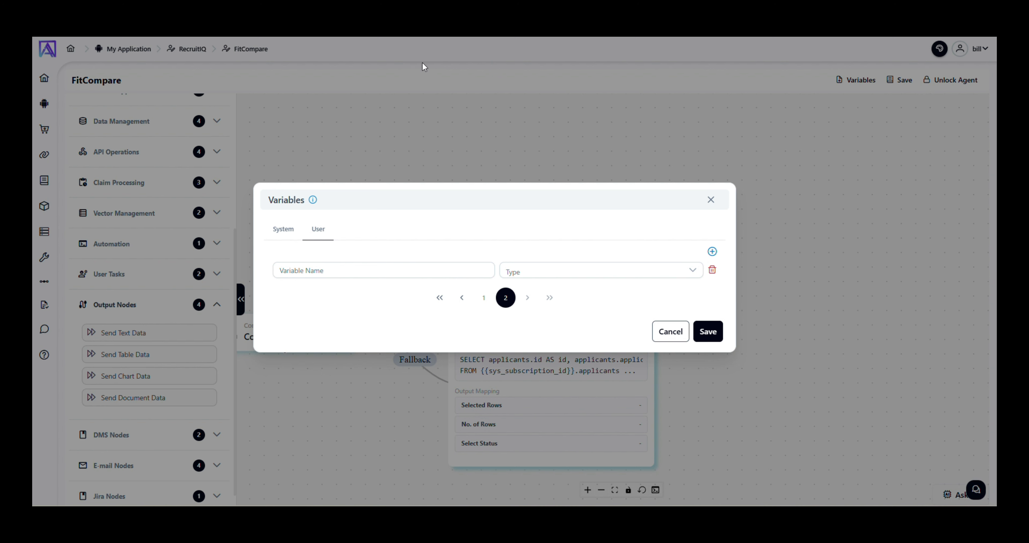
left_click(328, 272)
type("applicants")
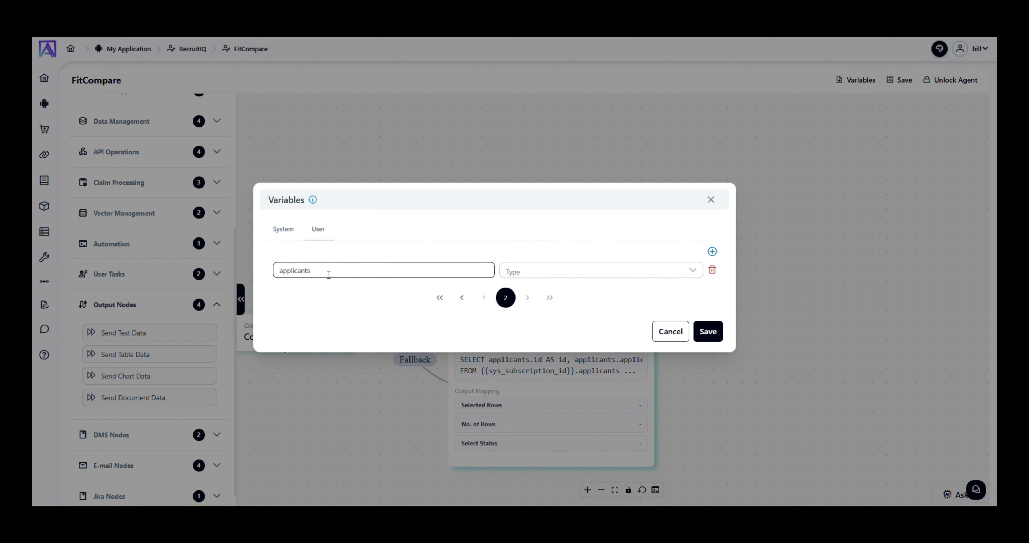
left_click(568, 273)
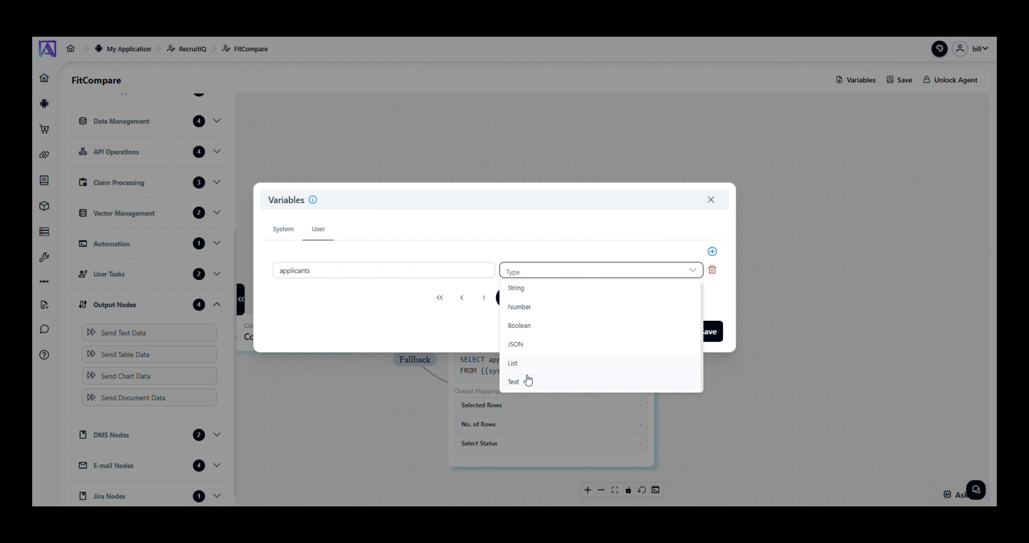
left_click(519, 363)
Add a second user variable named rows_count with type Number
left_click(712, 251)
left_click(353, 285)
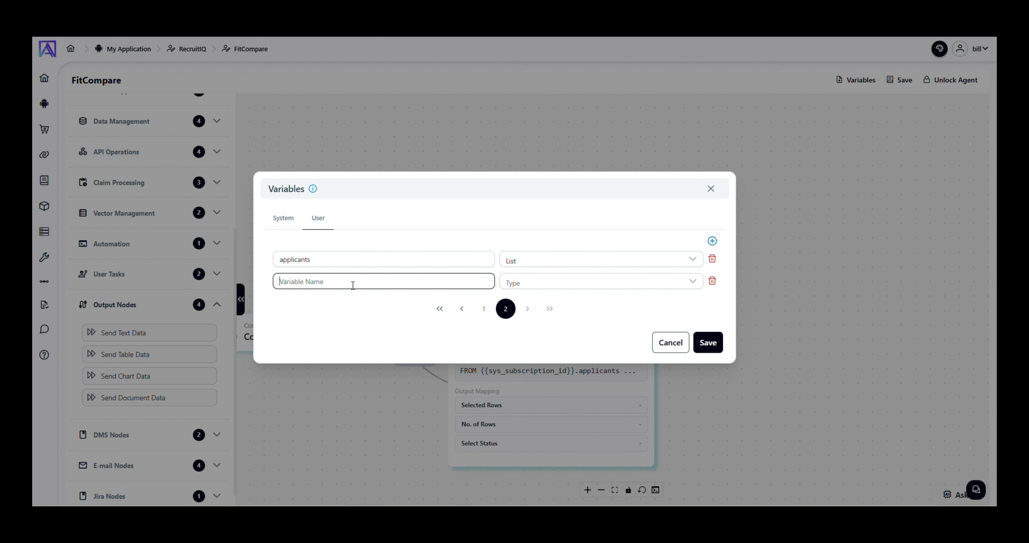
type("rows_count")
left_click(536, 283)
left_click(525, 321)
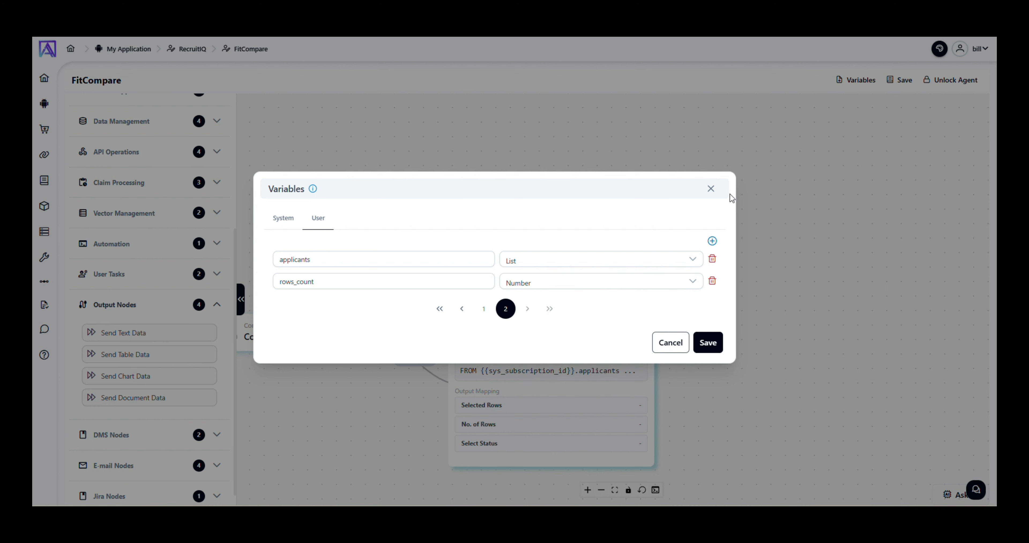
Add a user variable named query_status with type Boolean and save the variables
left_click(713, 241)
type("quer")
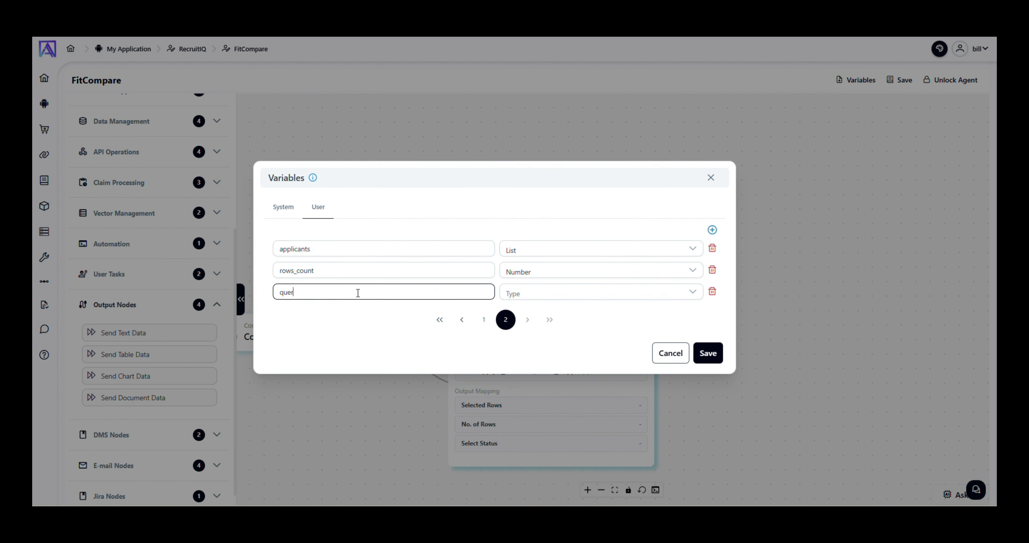
type("y_status")
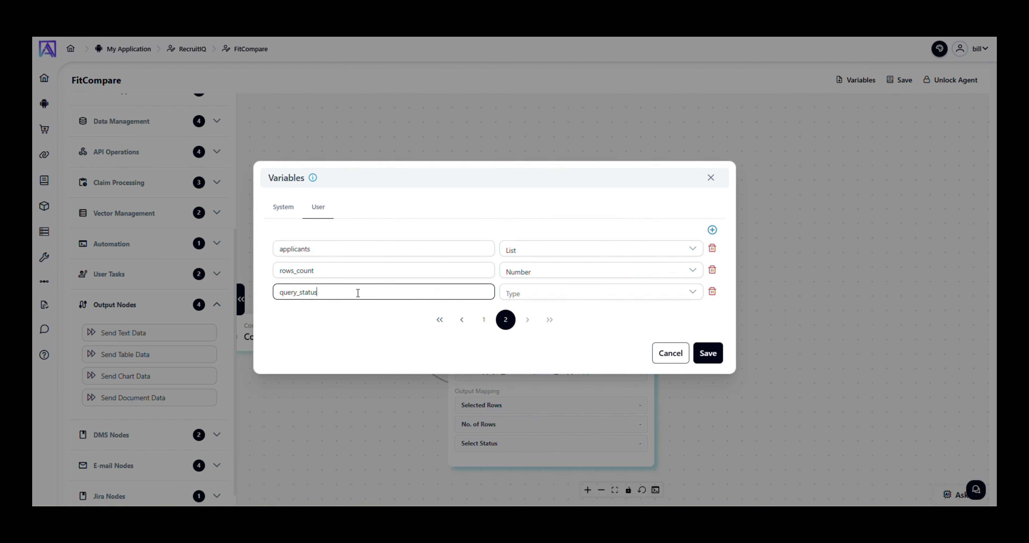
left_click(535, 294)
left_click(536, 355)
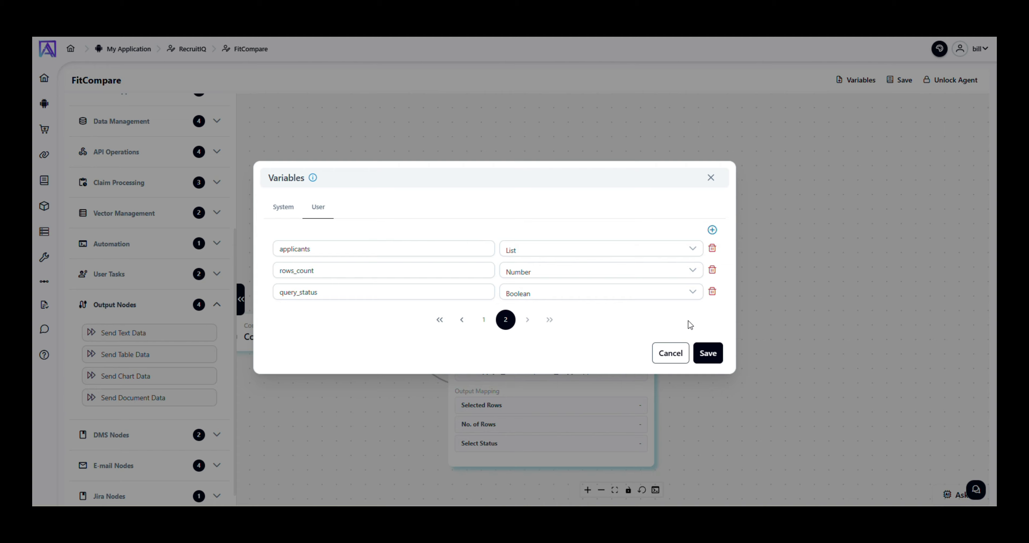
left_click(714, 353)
Map the Select Rows node's selected_rows to applicants, no_of_rows to rows_count and select_status to query_status, and save the configuration
left_click(615, 324)
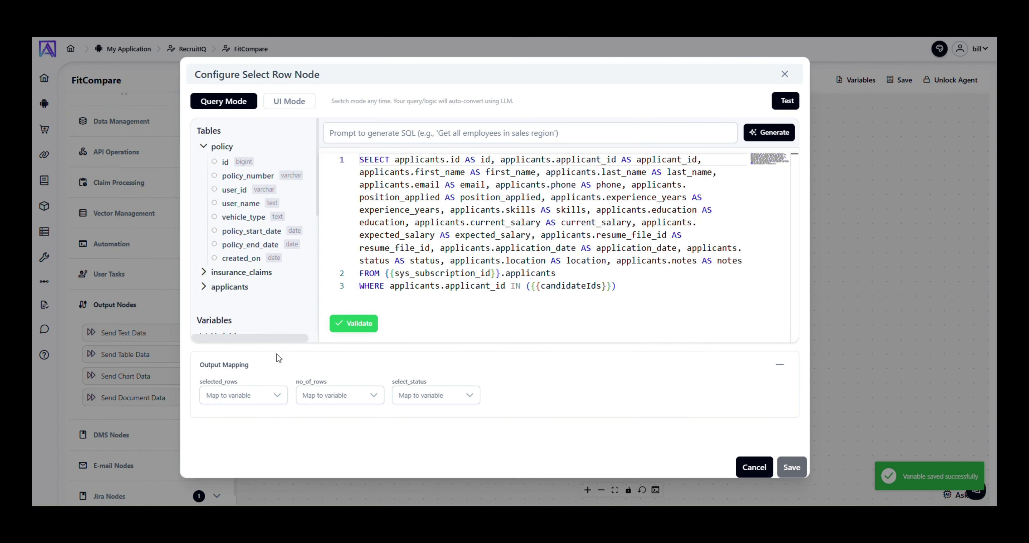
left_click(272, 395)
scroll(247, 340, "down", 5)
left_click(234, 349)
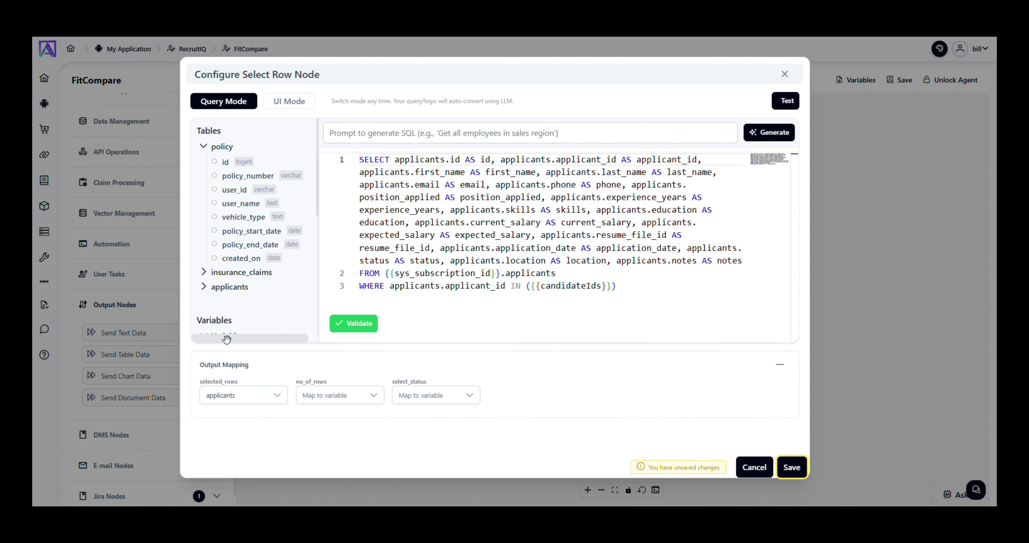
left_click(338, 394)
scroll(338, 359, "down", 5)
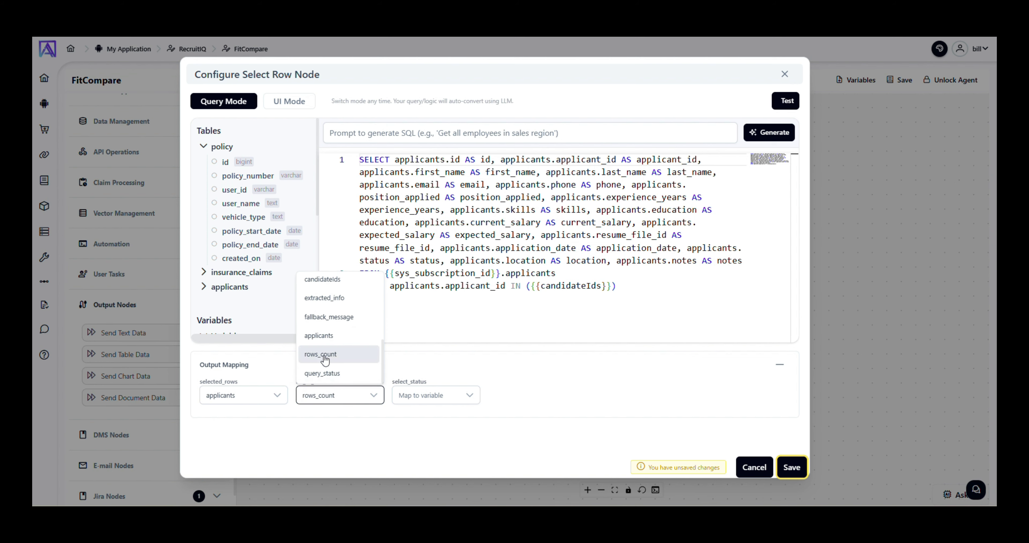
left_click(328, 358)
left_click(424, 395)
scroll(414, 370, "down", 5)
left_click(416, 374)
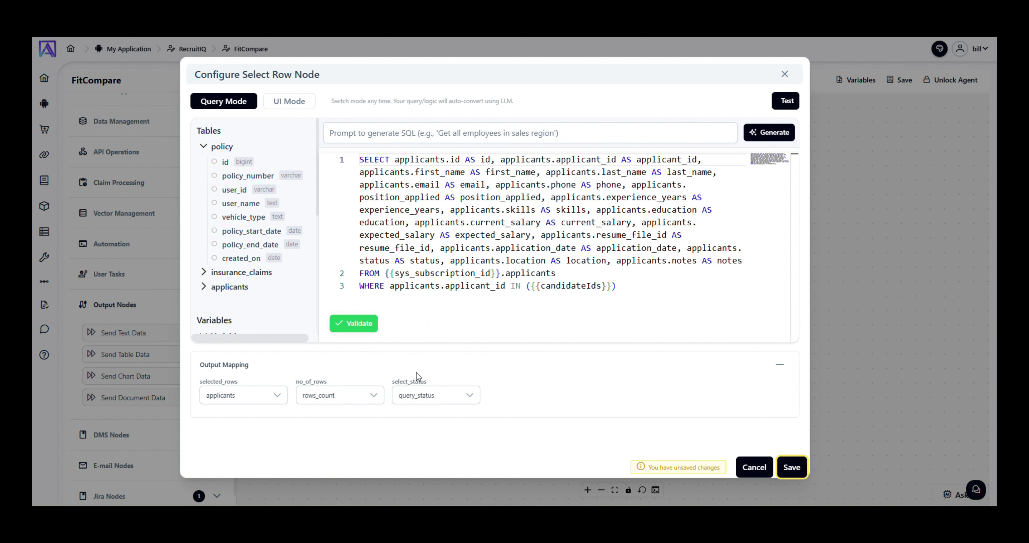
left_click(791, 466)
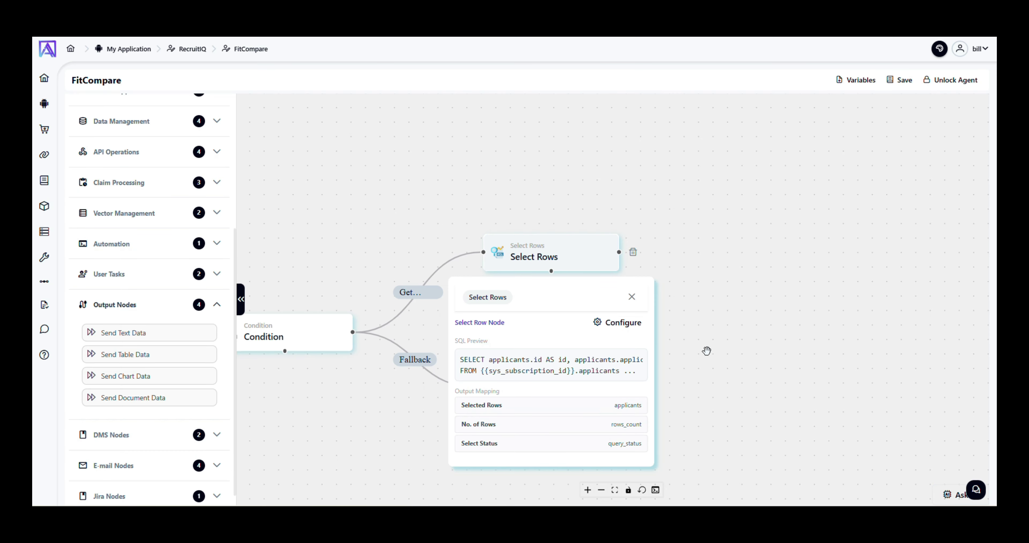
Review the JSON output format for candidateIds in the Extract Applicant Ids node's prompt, and close the node
left_click_drag(705, 351, 675, 333)
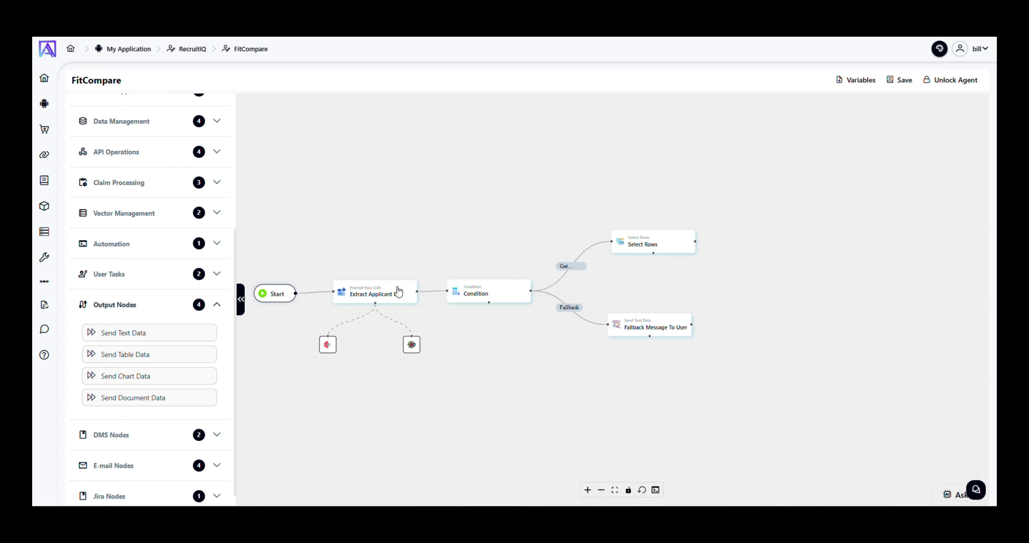
left_click(399, 292)
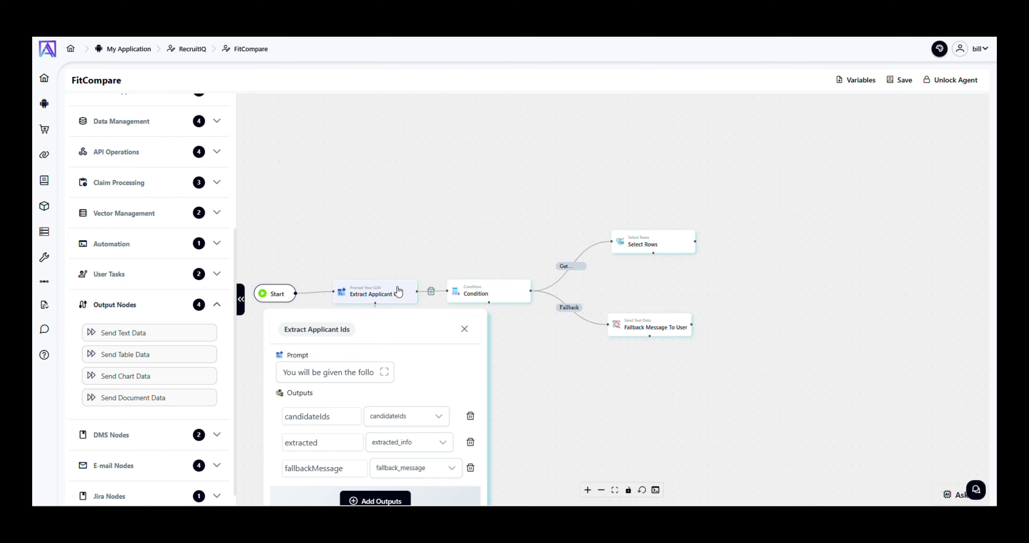
left_click(383, 373)
scroll(757, 331, "down", 8)
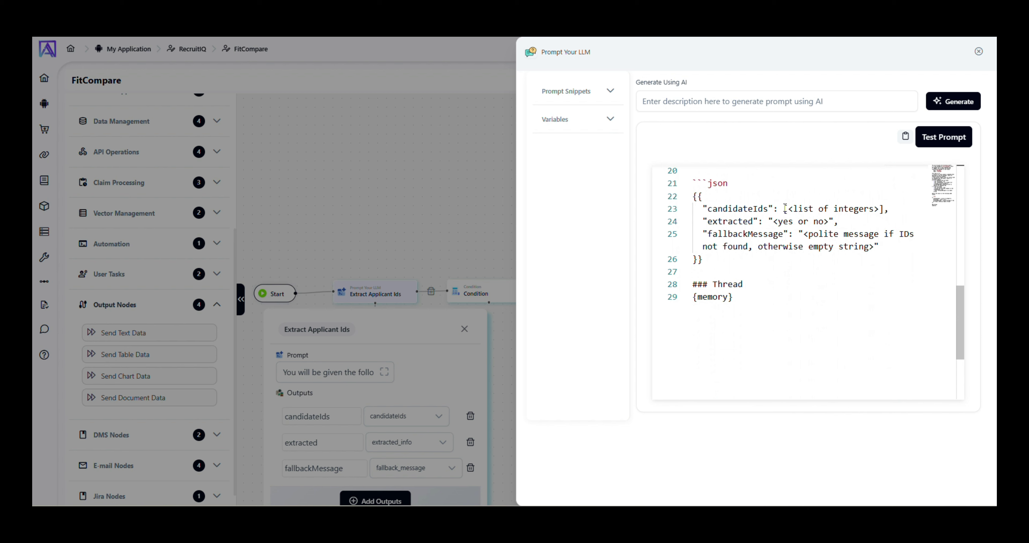
left_click_drag(785, 209, 884, 210)
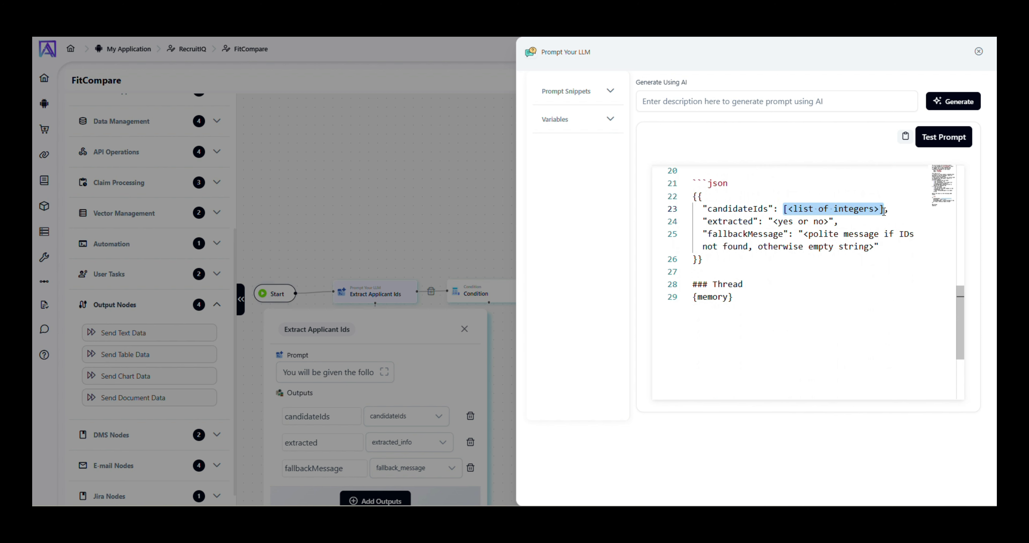
left_click(900, 207)
left_click(977, 58)
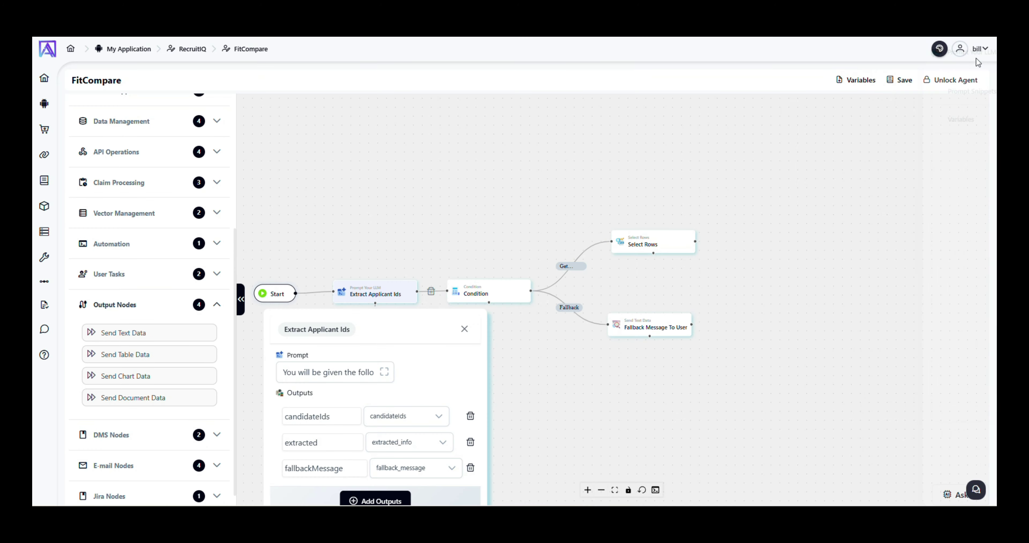
left_click(462, 330)
Change the Select Rows query's condition to applicants.applicant_id = ANY(ARRAY{{candidateIds}}) and validate the query
left_click(666, 238)
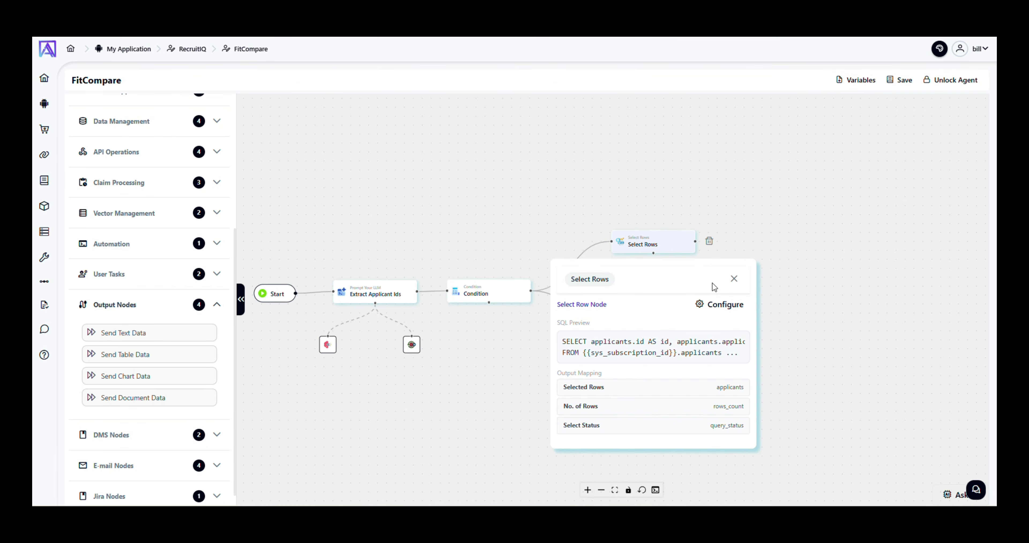
left_click(717, 304)
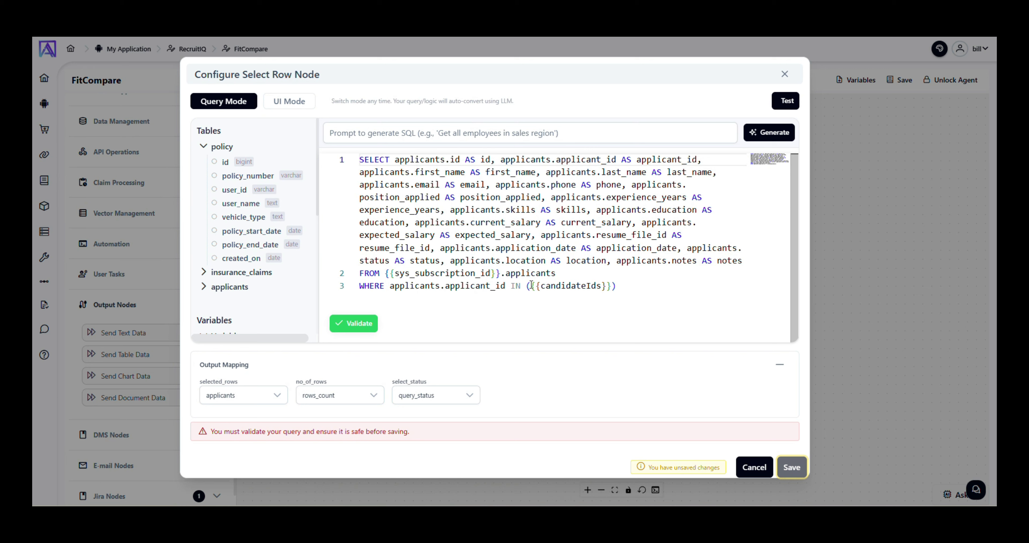
left_click(526, 286)
key("Left")
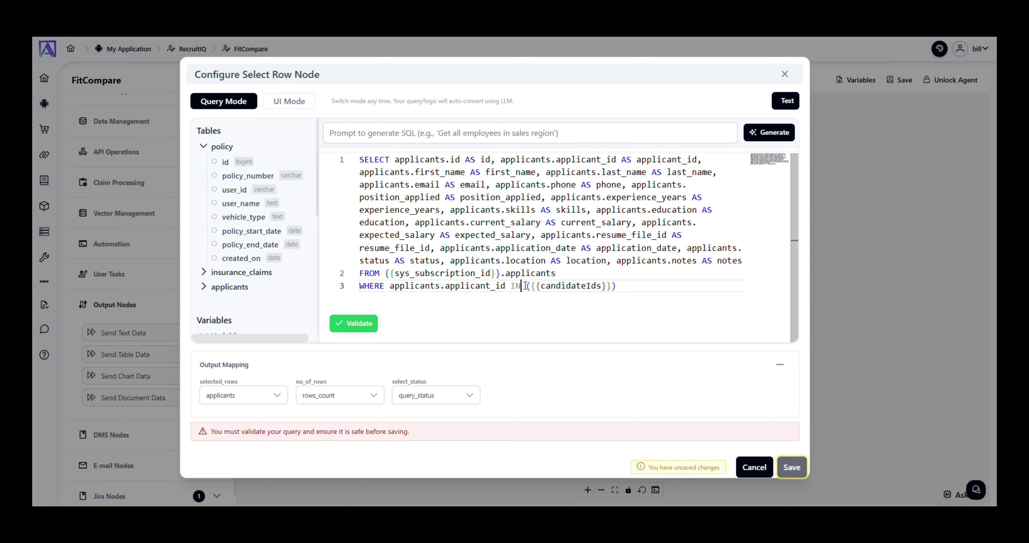
key("ctrl+shift+Left")
key("BackSpace")
type("=")
key("Right")
type("ANY")
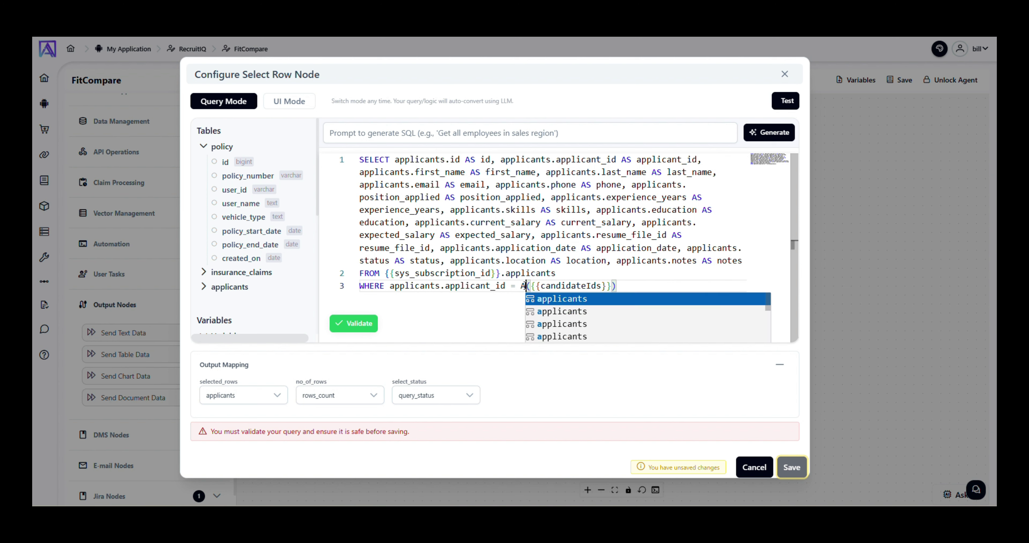
key("Right")
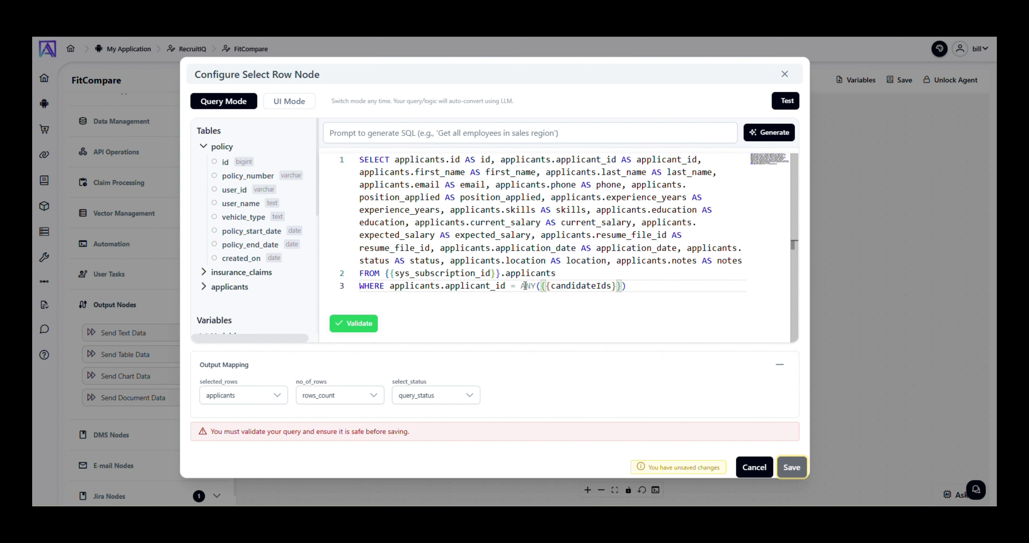
type("ARRAY")
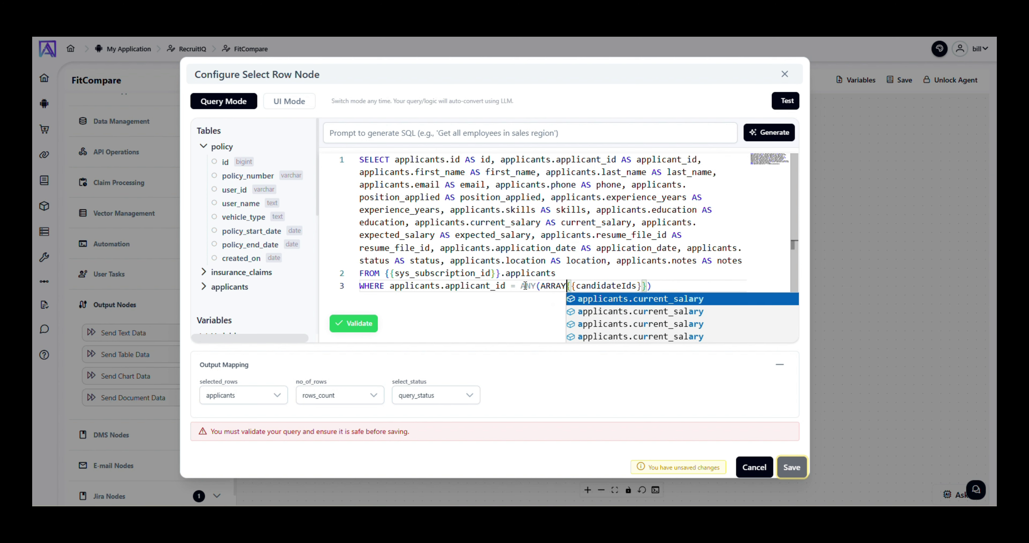
key("End")
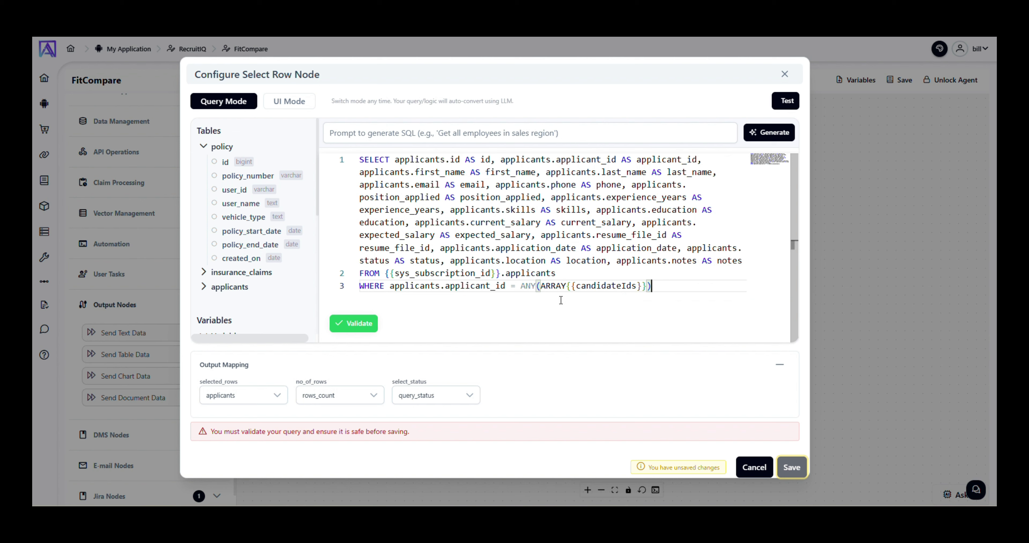
left_click(370, 326)
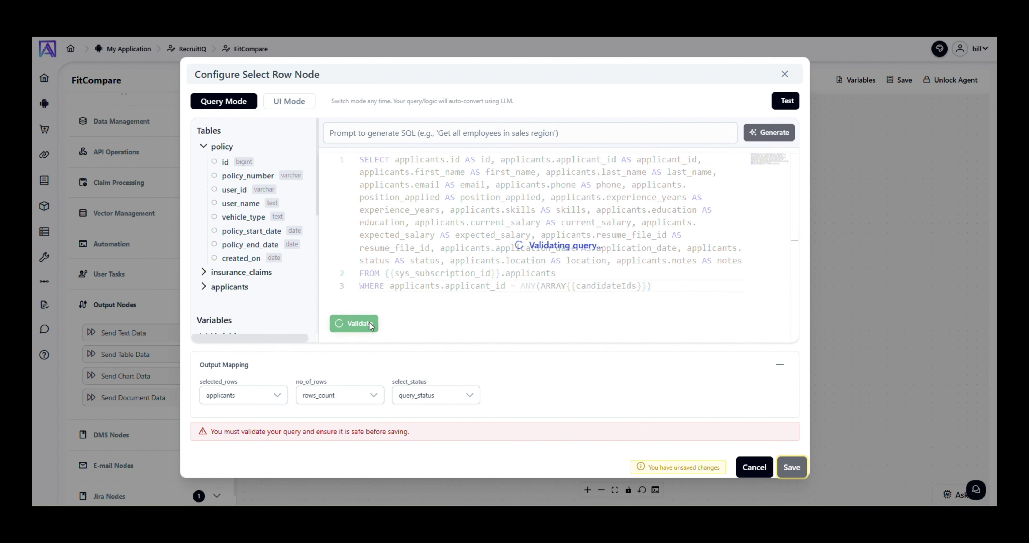
Test the query with candidateIds set to [1001], look through the returned columns, and close the test results
left_click(786, 101)
left_click(429, 201)
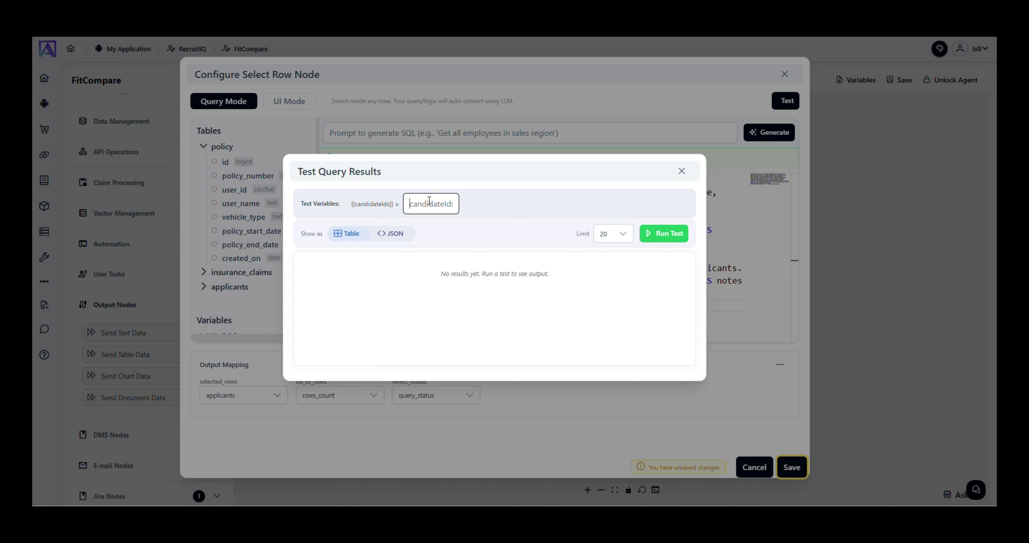
type("[]")
type("1001")
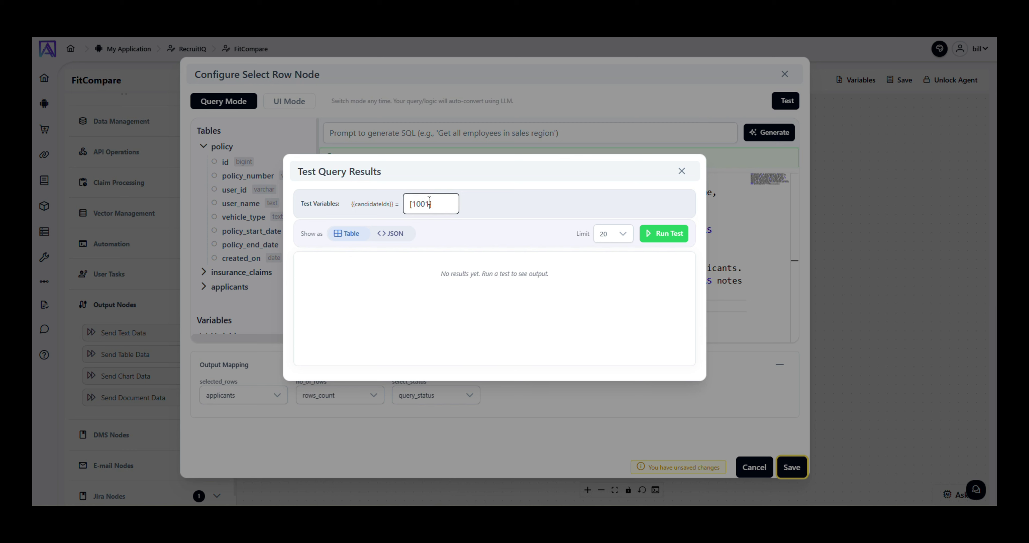
left_click(679, 234)
scroll(552, 303, "right", 8)
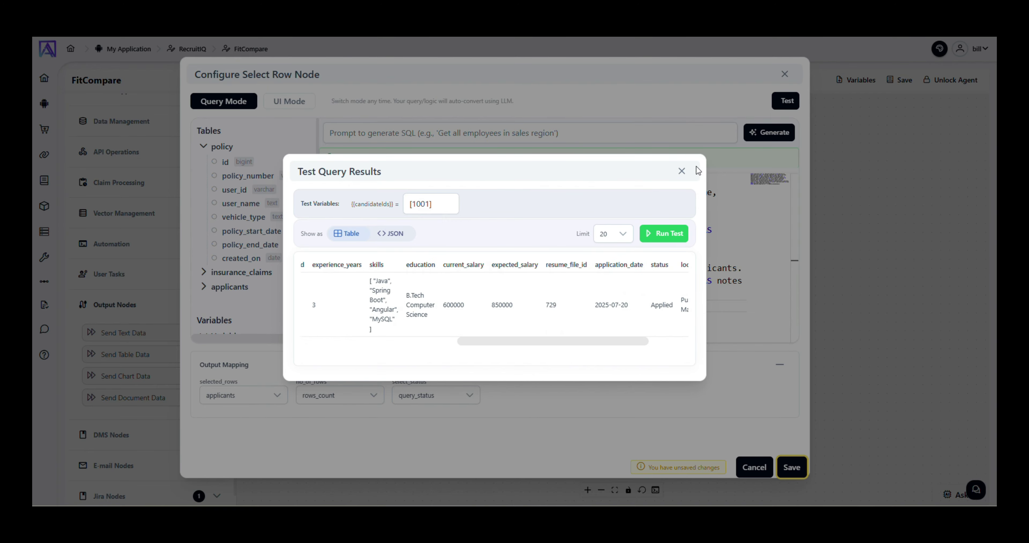
left_click(682, 171)
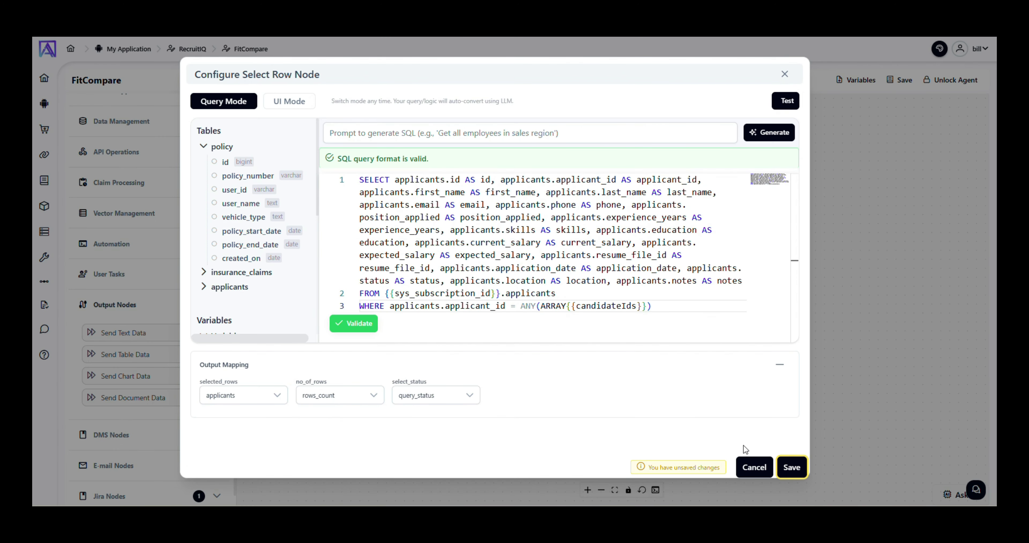
Save the Select Rows node's configuration, close the node's details, and save the FitCompare agent
left_click(790, 466)
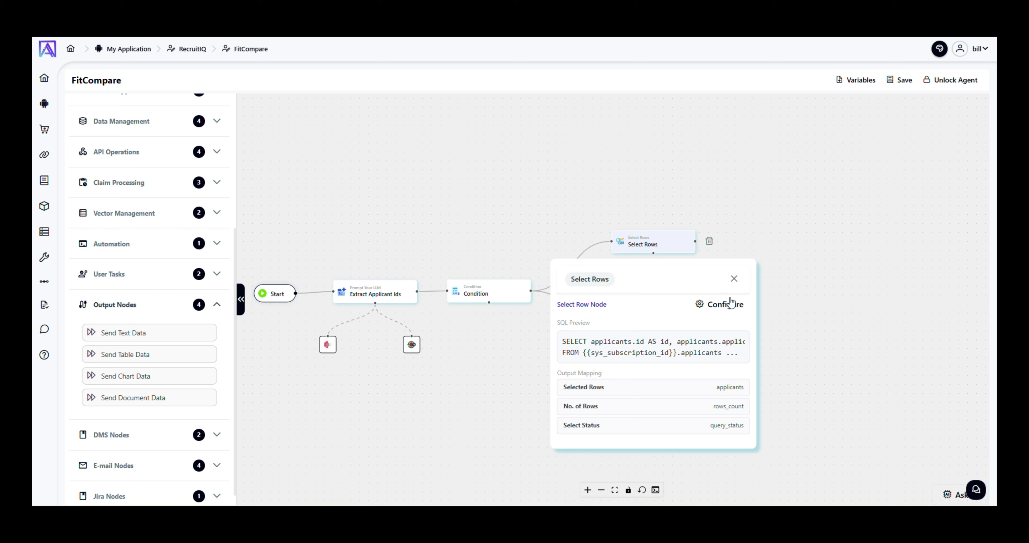
left_click(734, 279)
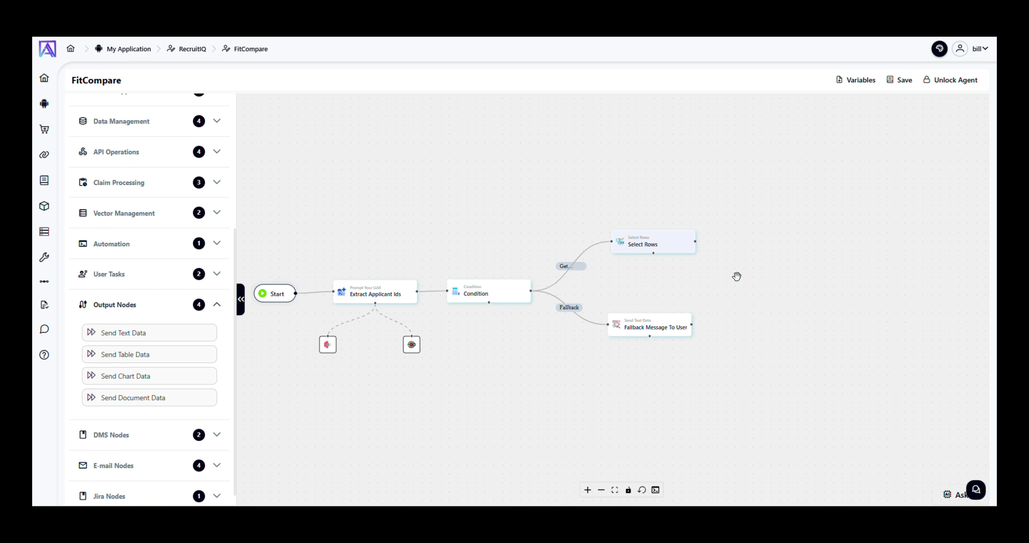
left_click(915, 81)
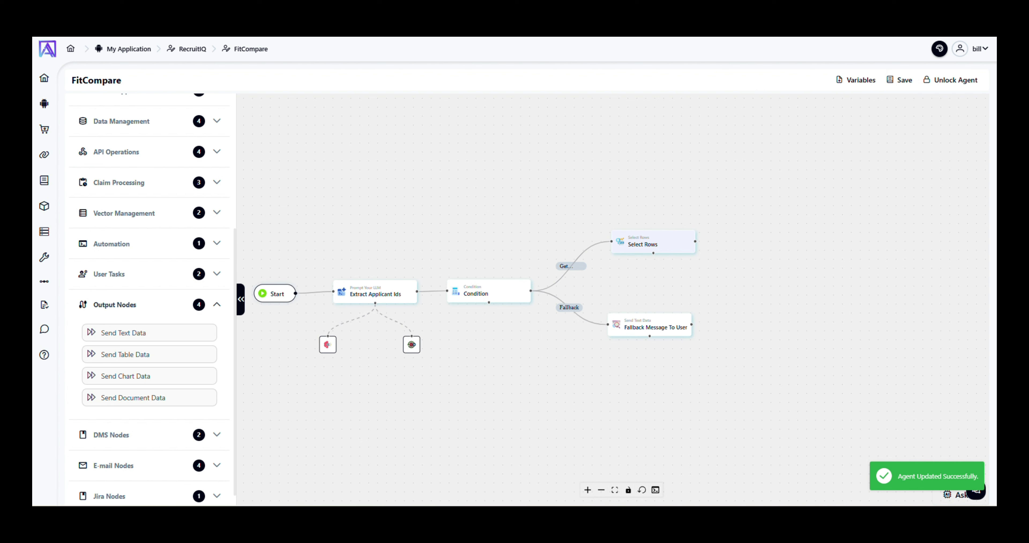